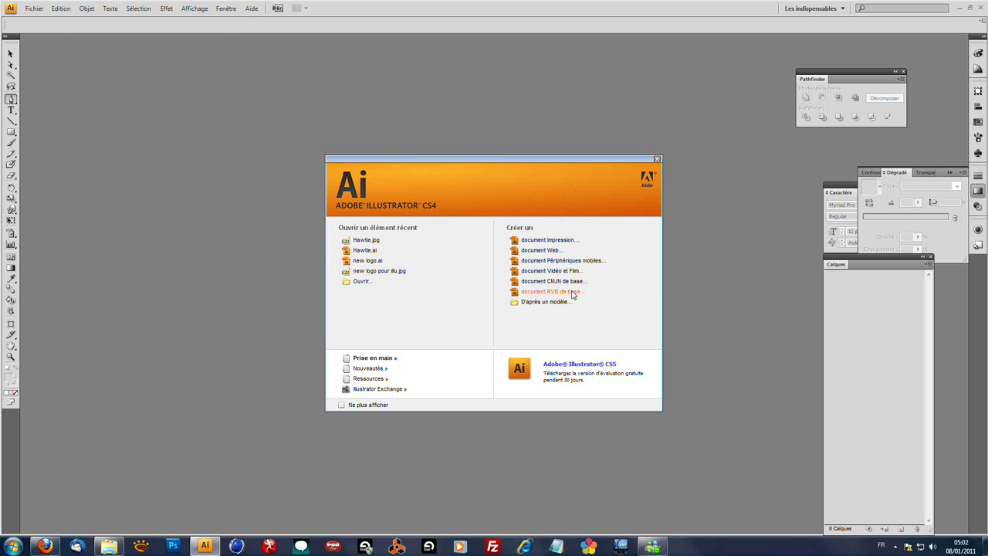
# Create a new basic RGB document and set both stroke and fill to none
pyautogui.click(573, 291)
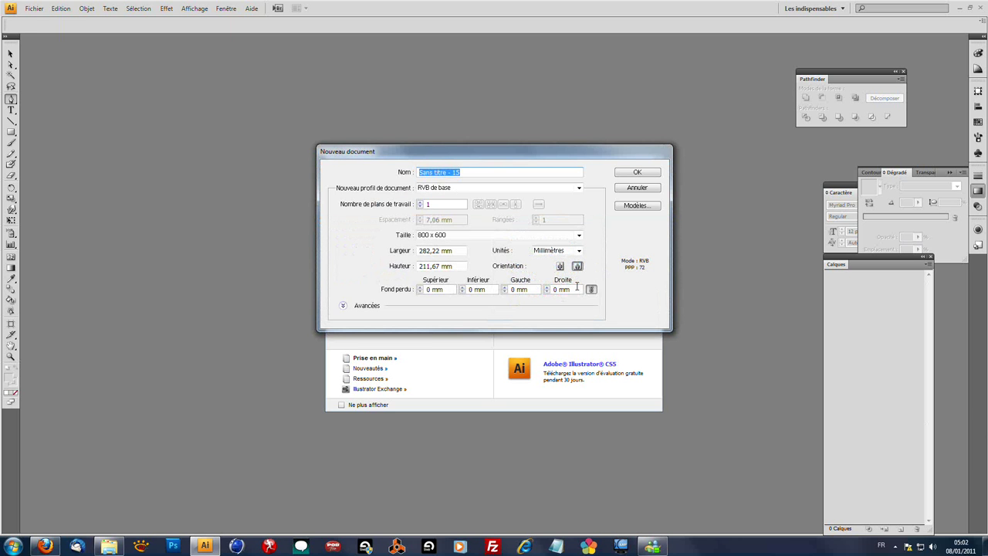
pyautogui.click(634, 173)
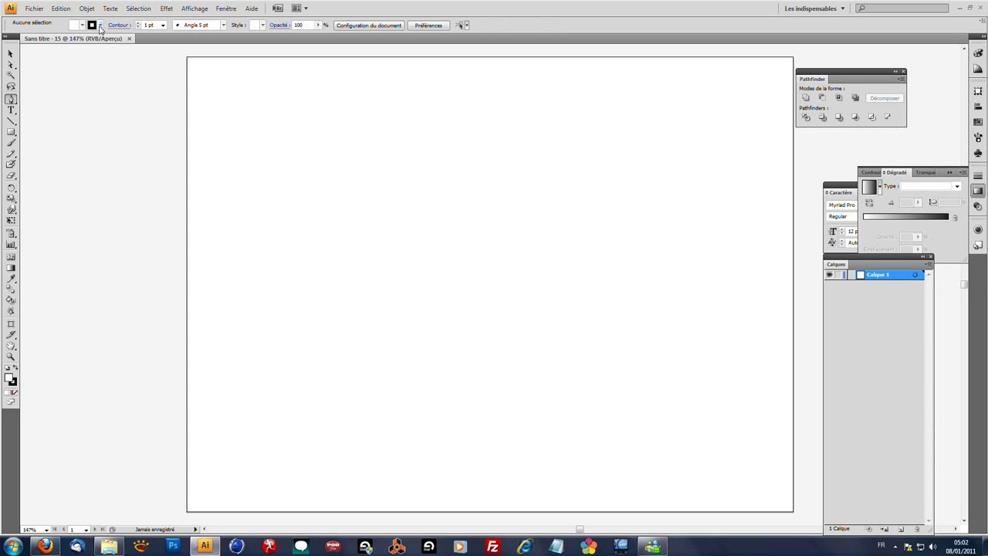
pyautogui.click(101, 26)
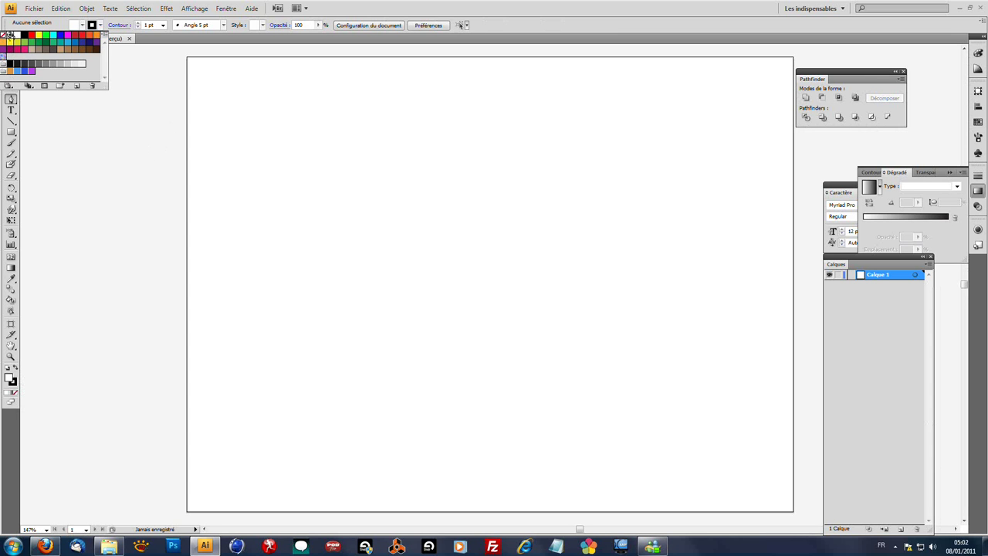
pyautogui.click(6, 35)
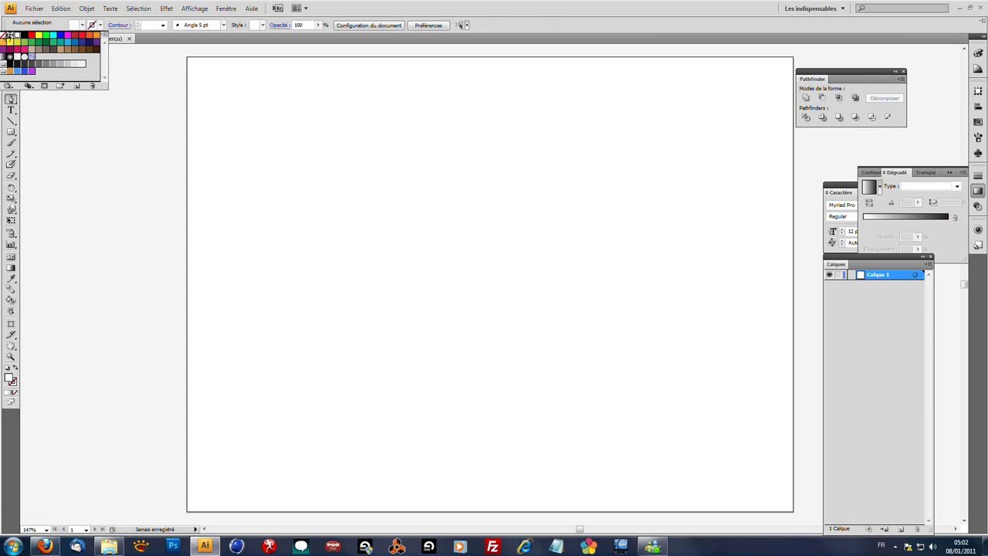
pyautogui.click(6, 35)
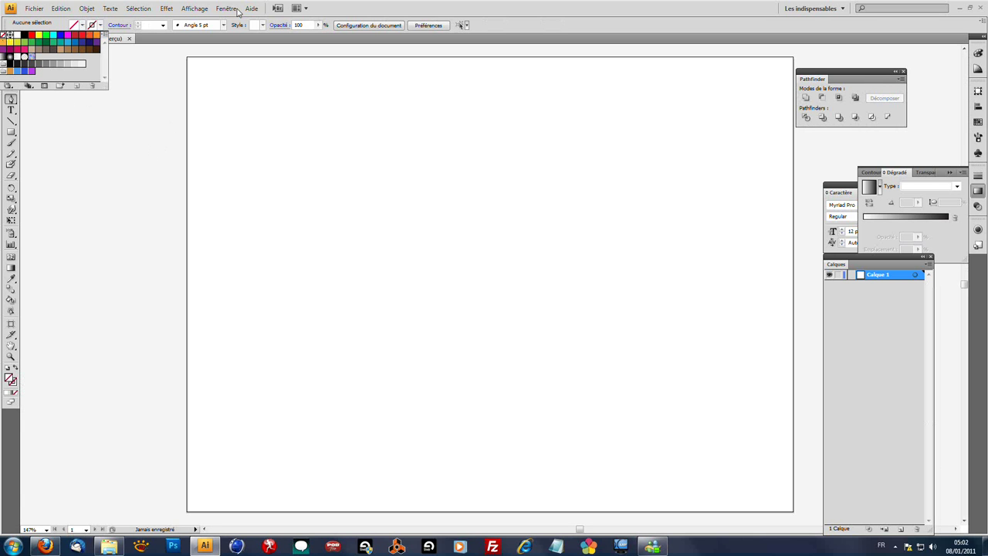
pyautogui.click(227, 48)
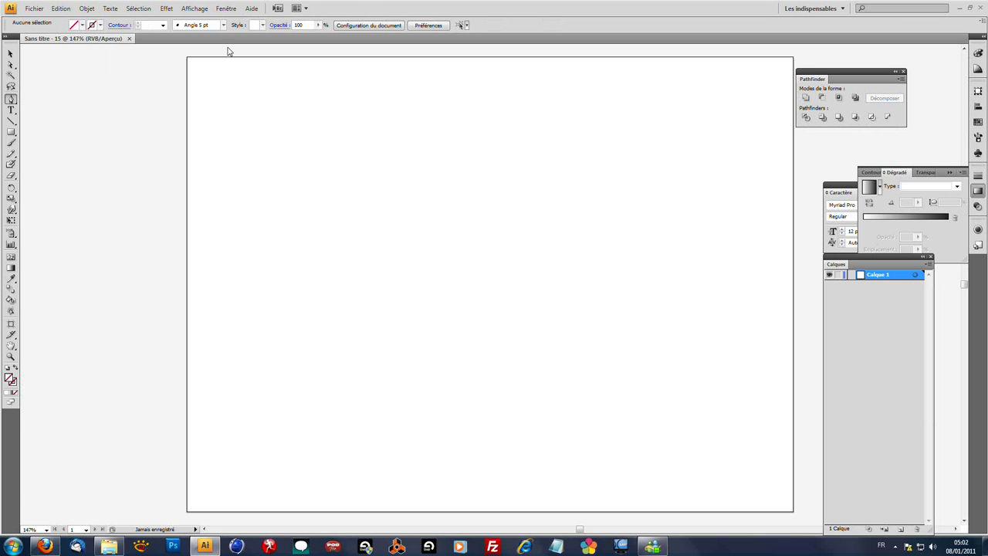
pyautogui.click(11, 54)
# Place desquire(1).jpg on the artboard and shift it up so the lower logos fill the page
pyautogui.click(34, 9)
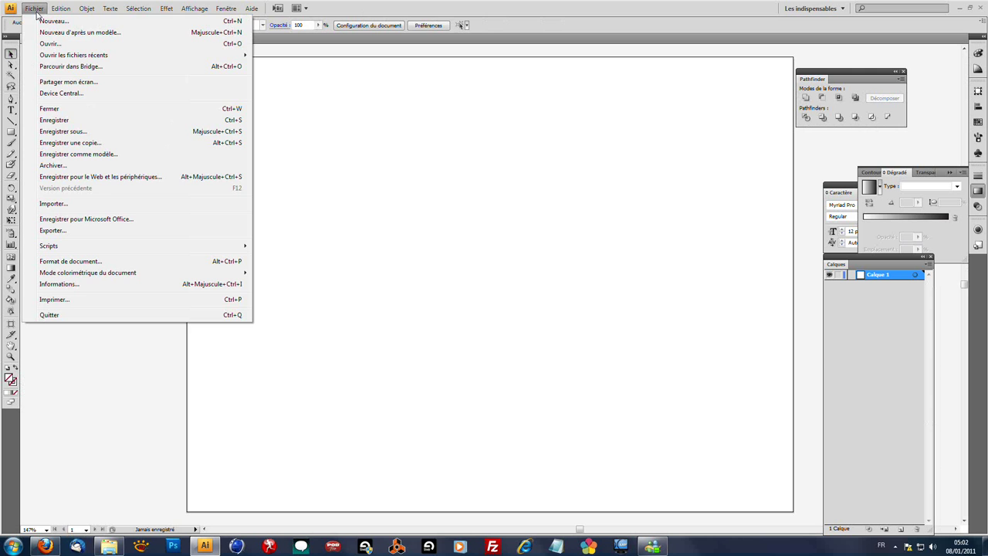
pyautogui.click(85, 204)
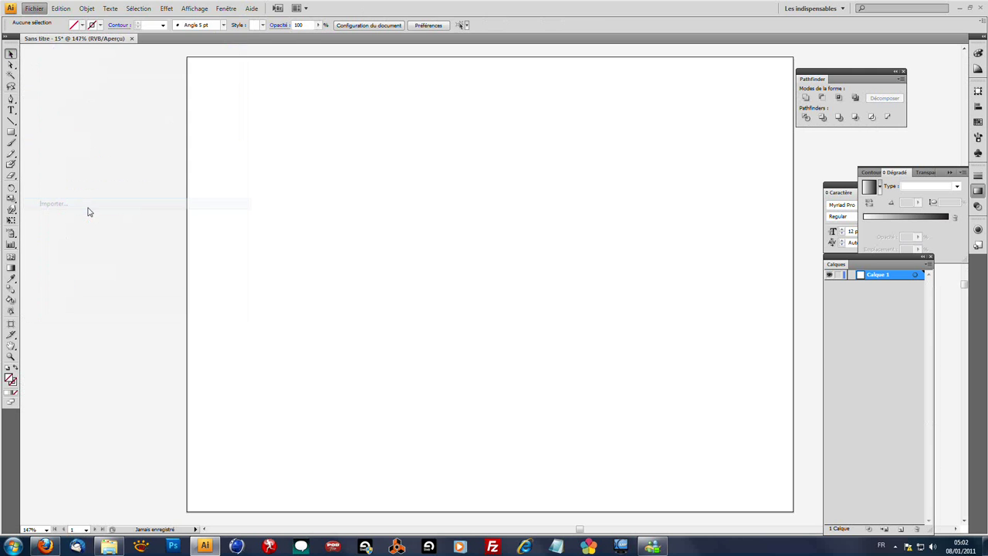
pyautogui.click(191, 68)
pyautogui.click(261, 191)
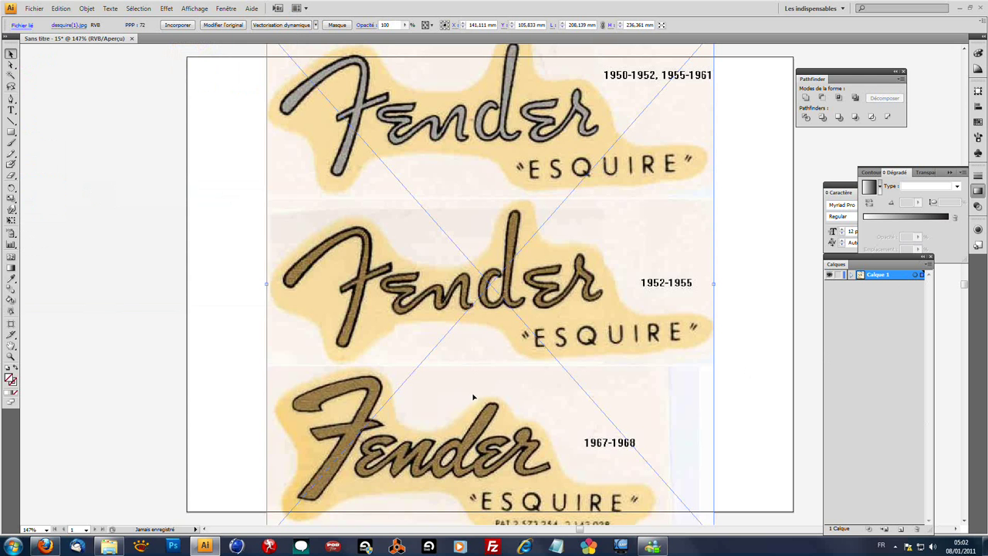
pyautogui.moveTo(474, 397); pyautogui.dragTo(564, 272)
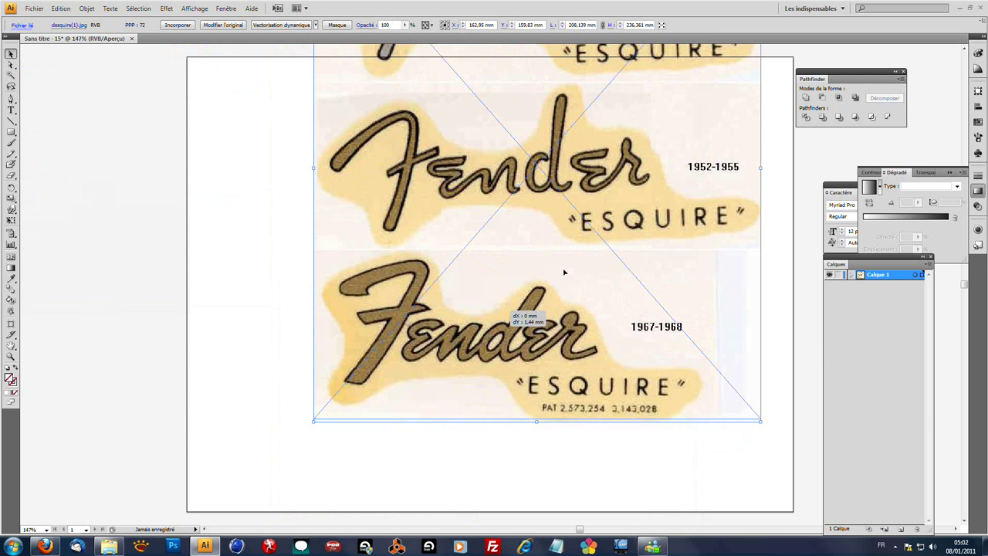
pyautogui.moveTo(564, 272); pyautogui.dragTo(562, 240)
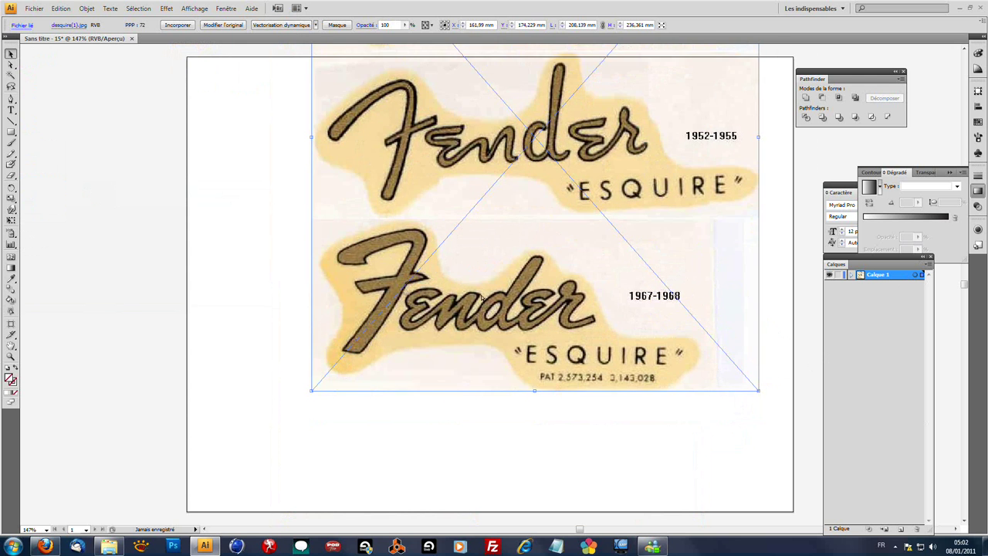
pyautogui.scroll(2, 481, 297)
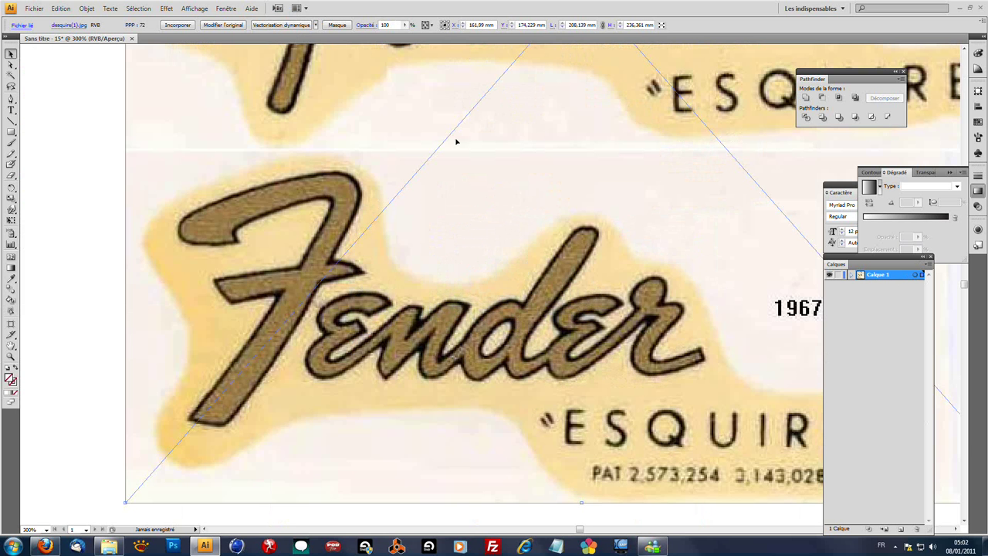
# Zoom in on the F and fade the logo image to 24% opacity
pyautogui.hotkey('ctrl', '+')
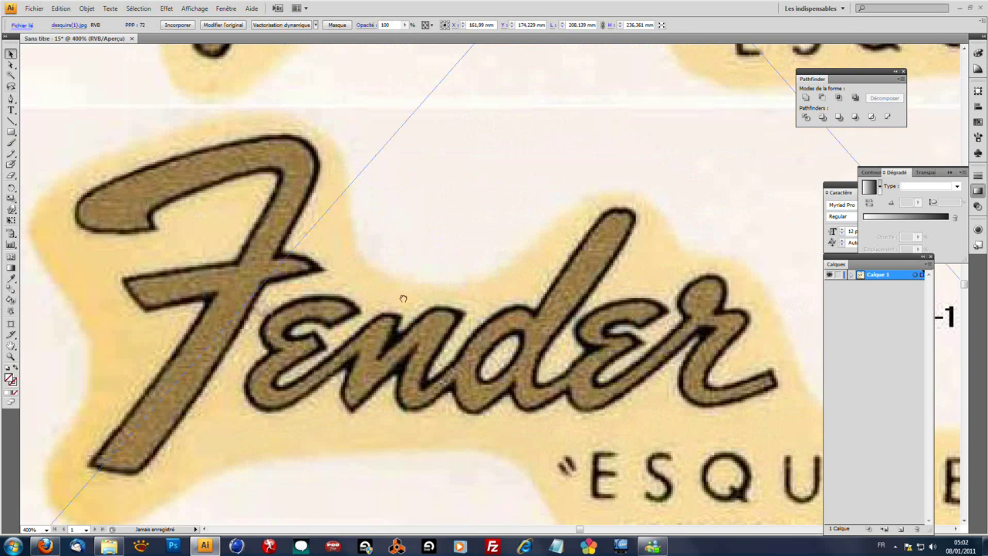
pyautogui.moveTo(403, 299); pyautogui.dragTo(643, 278)
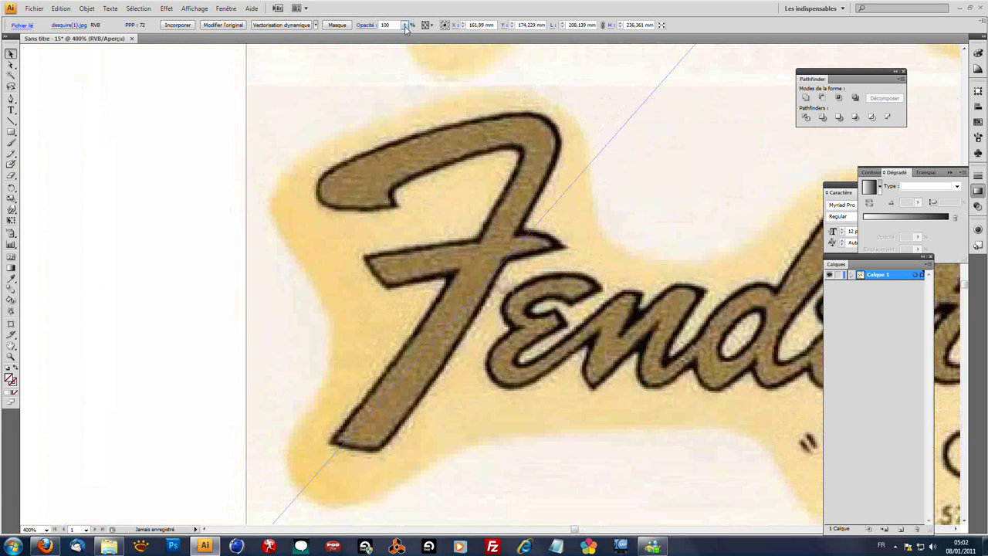
pyautogui.moveTo(405, 27); pyautogui.dragTo(371, 37)
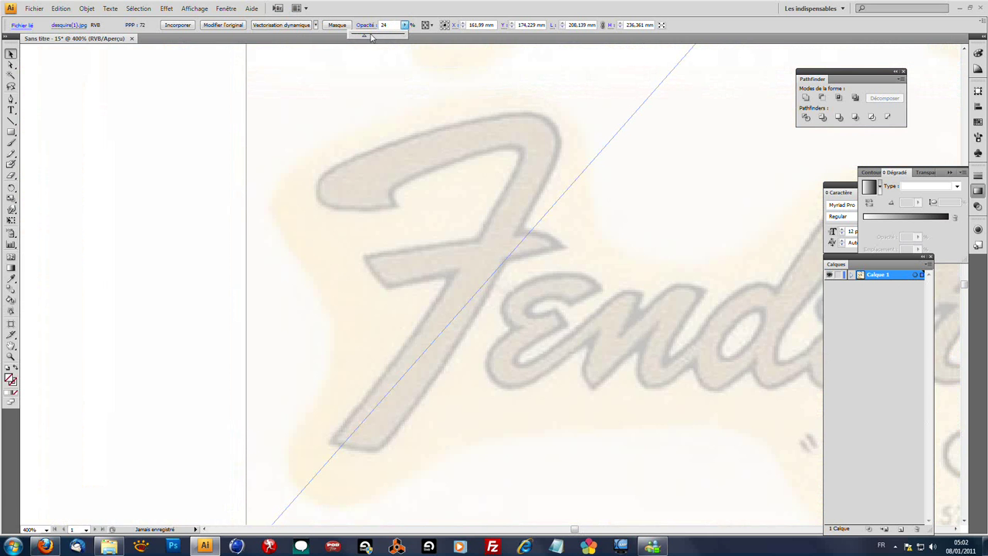
pyautogui.click(921, 469)
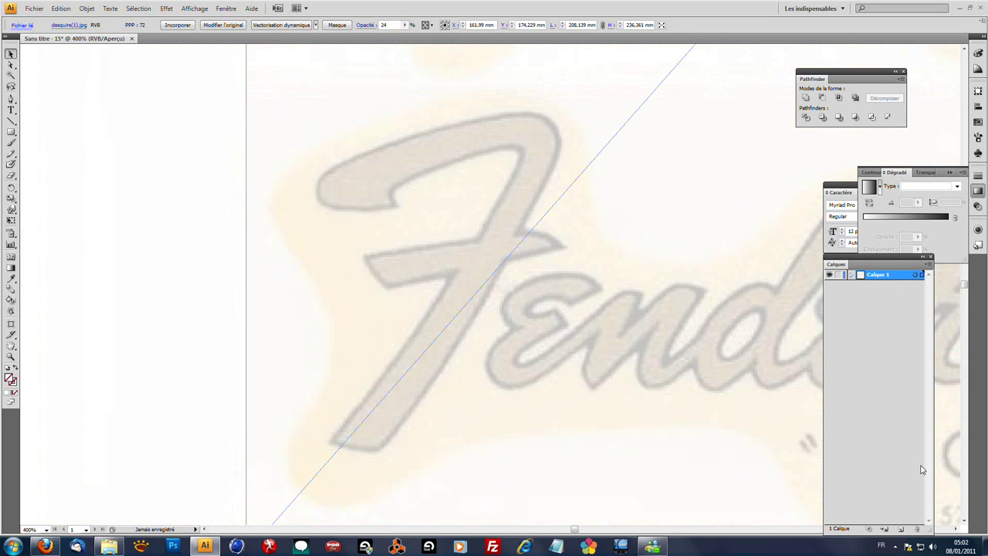
# Add a new layer, Calque 2, above the image for tracing
pyautogui.click(901, 528)
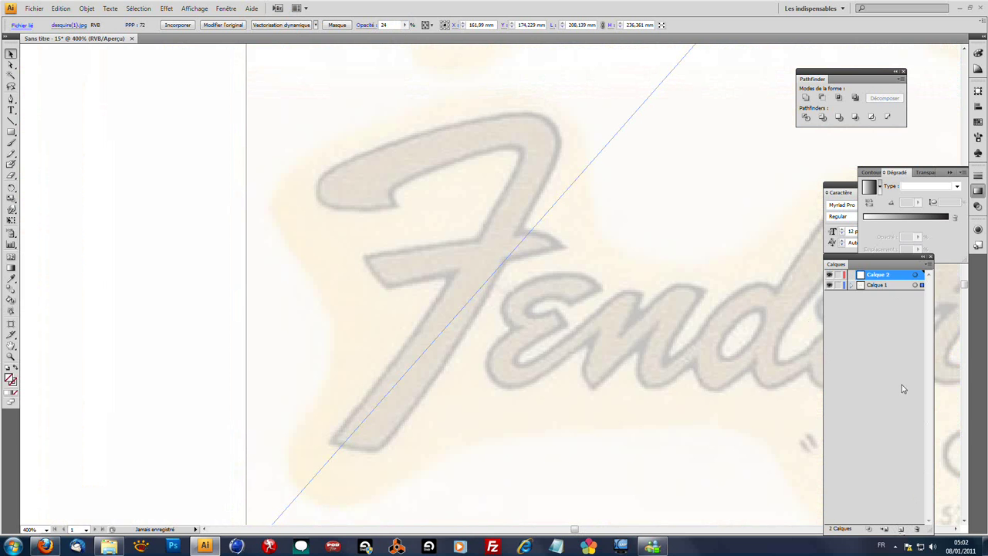
pyautogui.click(881, 285)
pyautogui.click(880, 275)
pyautogui.click(12, 99)
# Trace the F's outline with pen anchors from the inner hook, down the stem, around the top and back
pyautogui.click(393, 204)
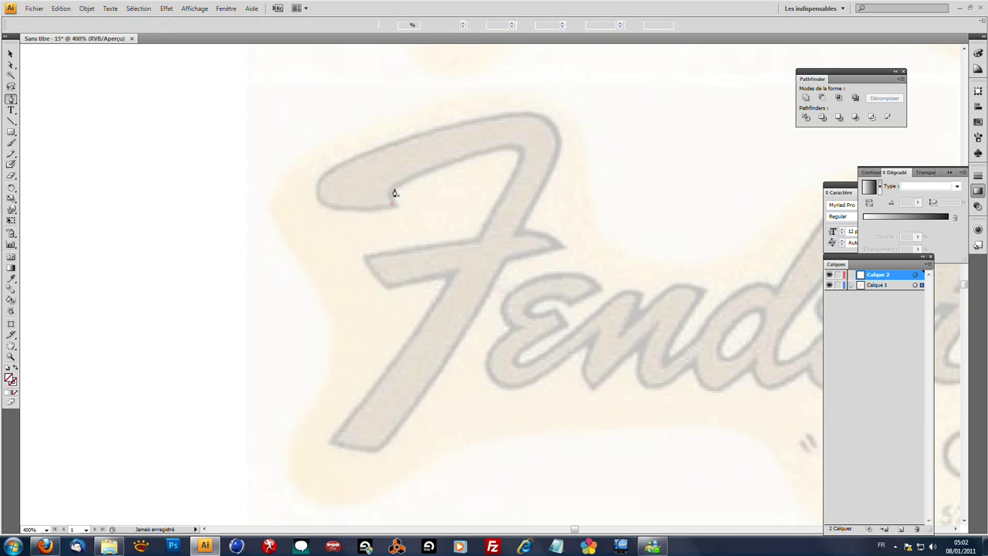
pyautogui.moveTo(391, 187); pyautogui.dragTo(398, 179)
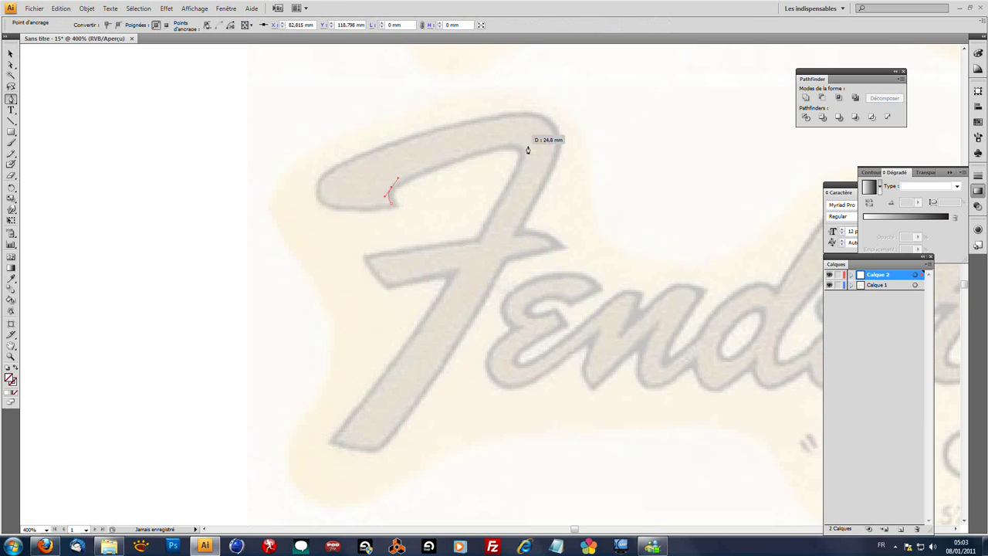
pyautogui.moveTo(522, 147); pyautogui.dragTo(538, 157)
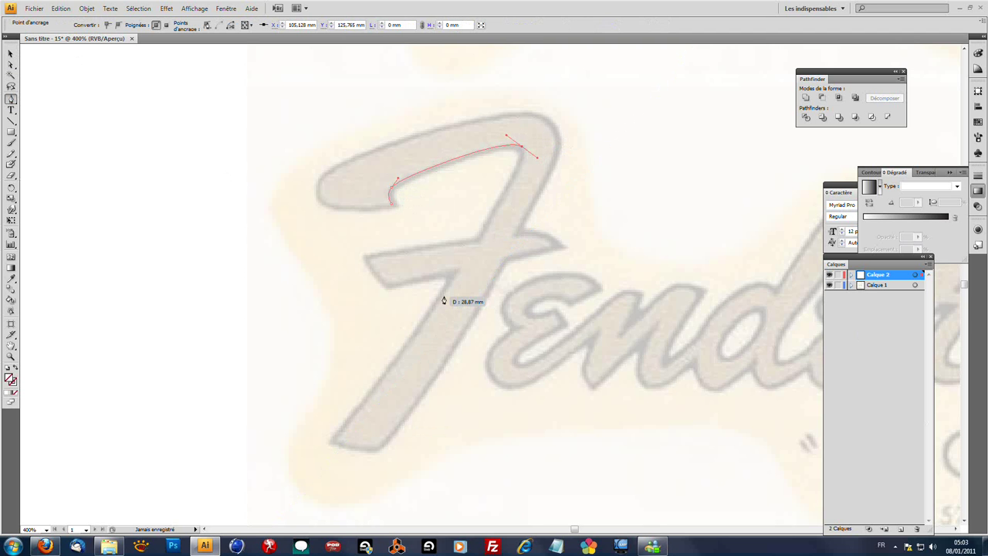
pyautogui.moveTo(444, 301); pyautogui.dragTo(415, 342)
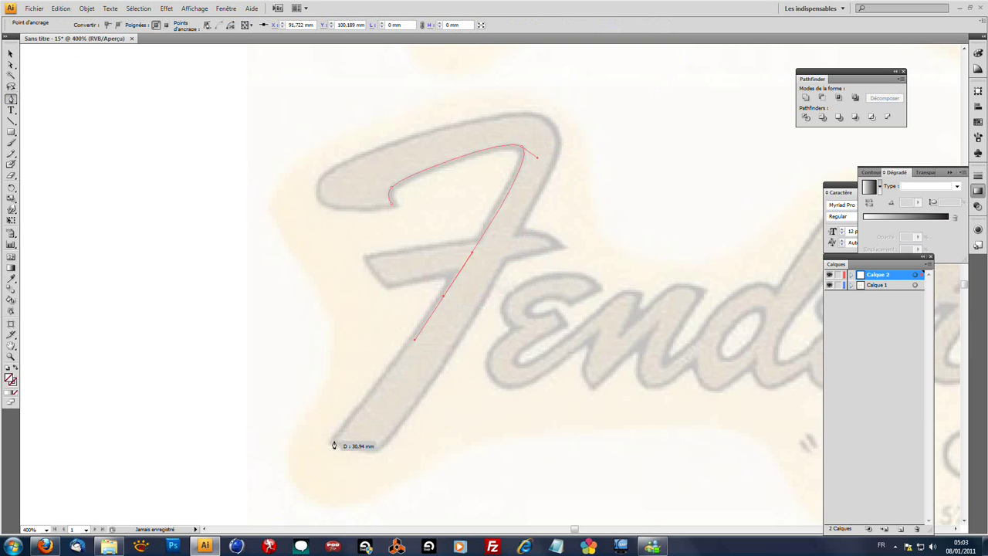
pyautogui.moveTo(333, 440); pyautogui.dragTo(389, 448)
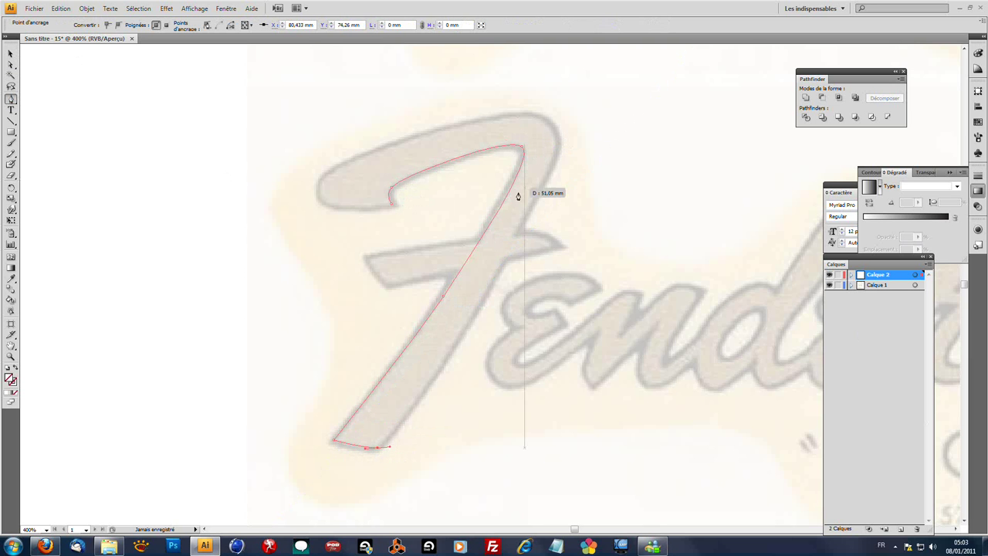
pyautogui.moveTo(503, 259); pyautogui.dragTo(536, 200)
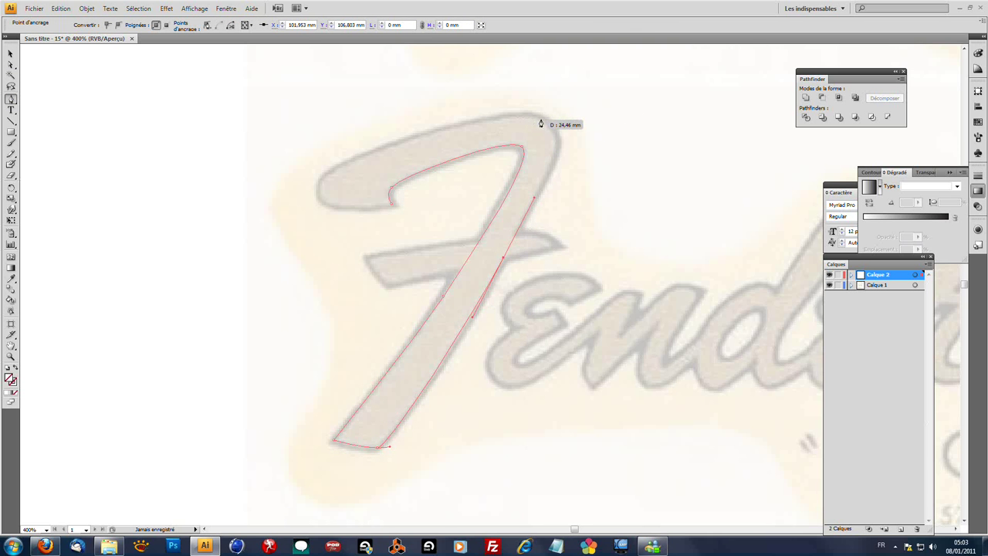
pyautogui.moveTo(538, 118); pyautogui.dragTo(498, 114)
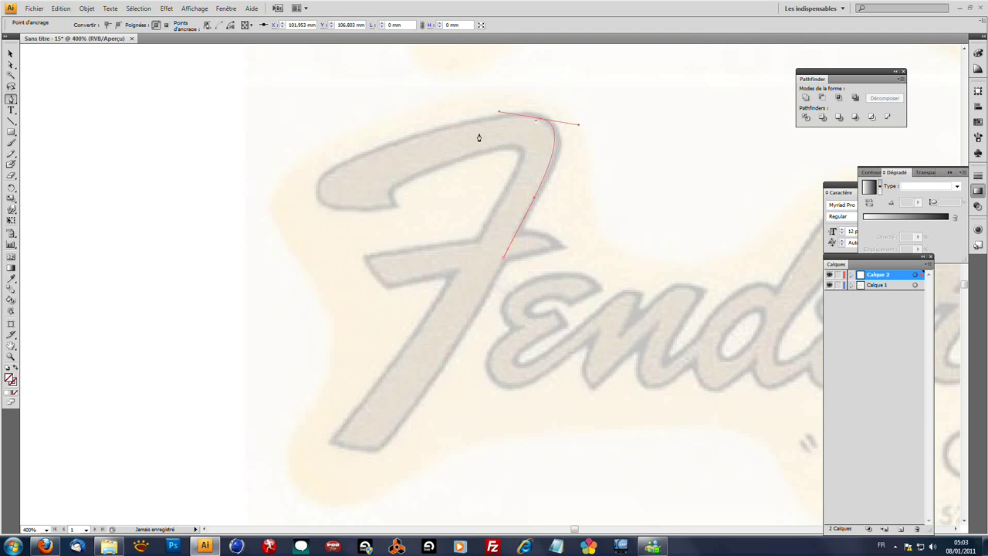
pyautogui.moveTo(318, 187); pyautogui.dragTo(322, 224)
pyautogui.click(389, 203)
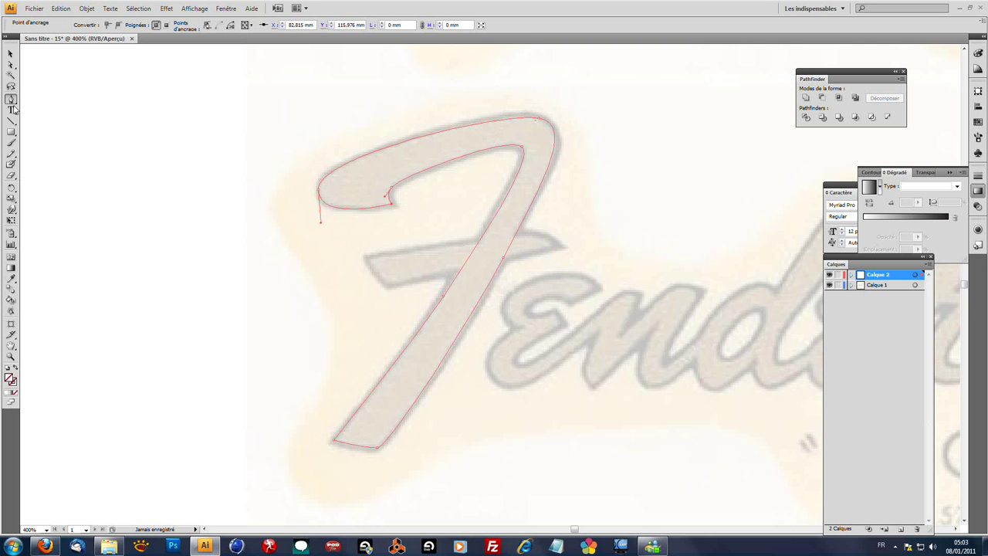
# Isolate the traced path and straighten its left anchor's handle to vertical
pyautogui.press('a')
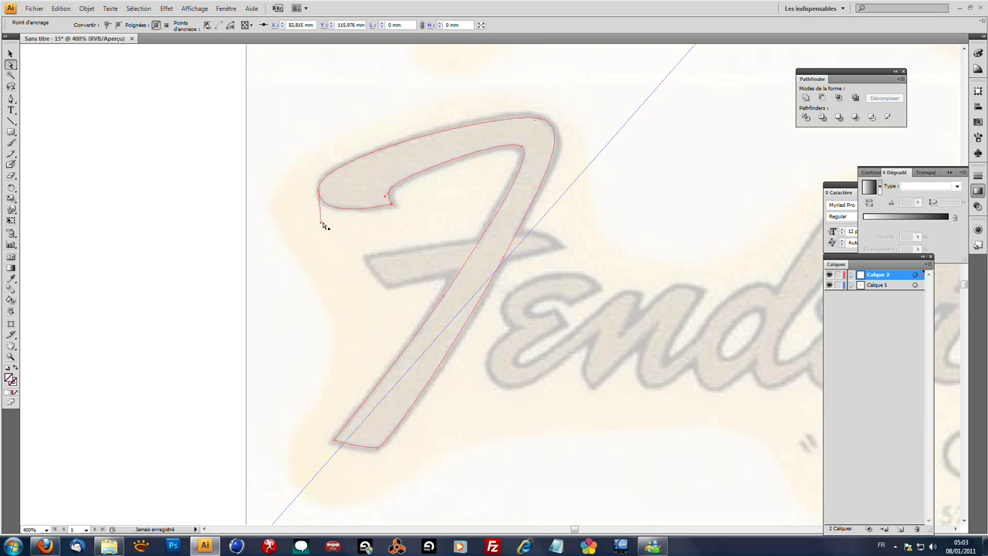
pyautogui.click(322, 224)
pyautogui.click(322, 220)
pyautogui.hotkey('ctrl', 'a')
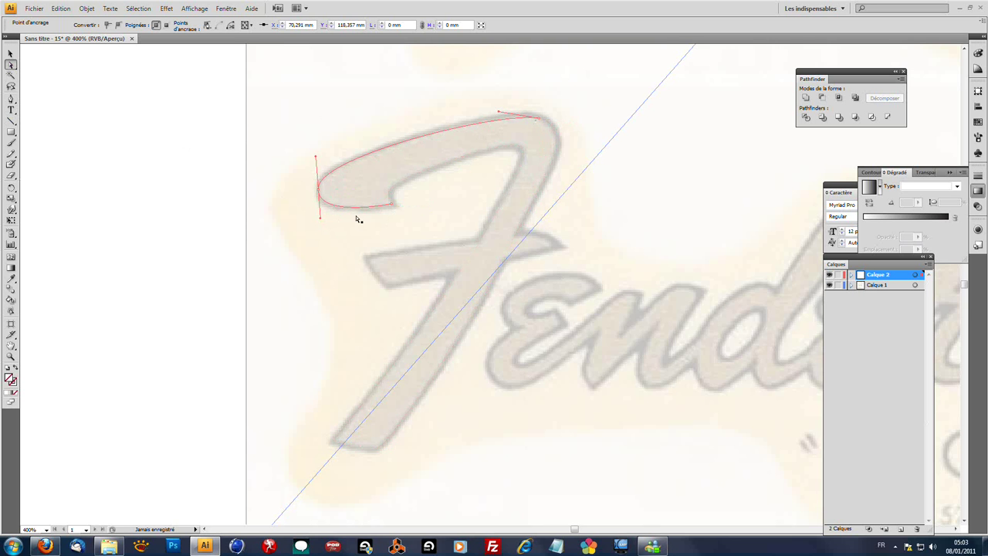
pyautogui.click(499, 112)
pyautogui.hotkey('ctrl', 'a')
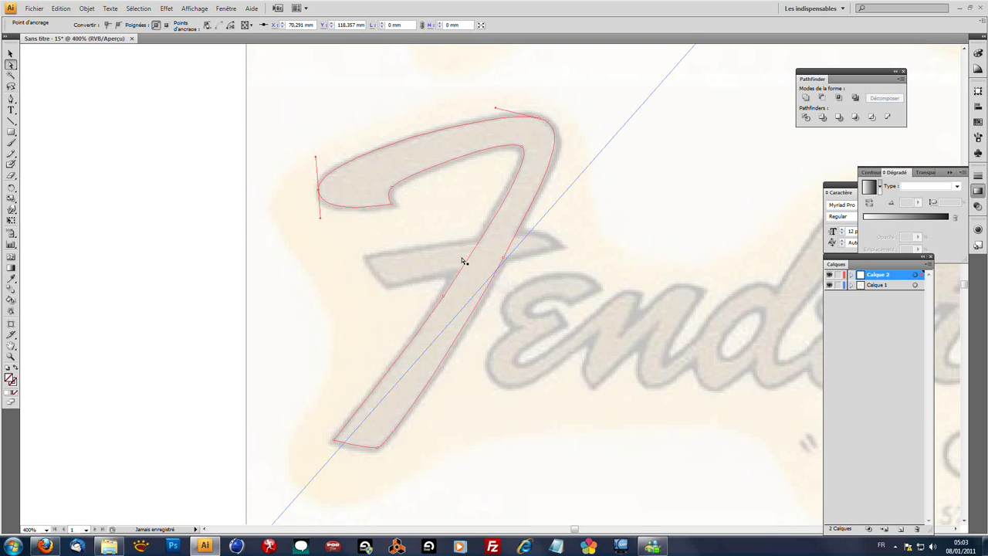
pyautogui.moveTo(317, 158); pyautogui.dragTo(318, 161)
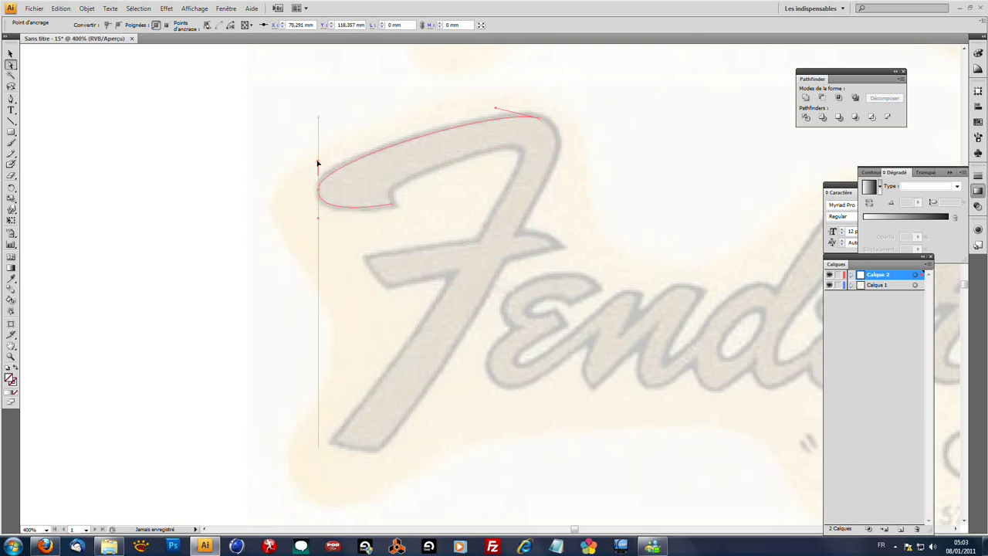
# Reshape the stem anchors and bottom anchor's curve to fit the template's edges
pyautogui.click(443, 296)
pyautogui.moveTo(468, 270); pyautogui.dragTo(474, 251)
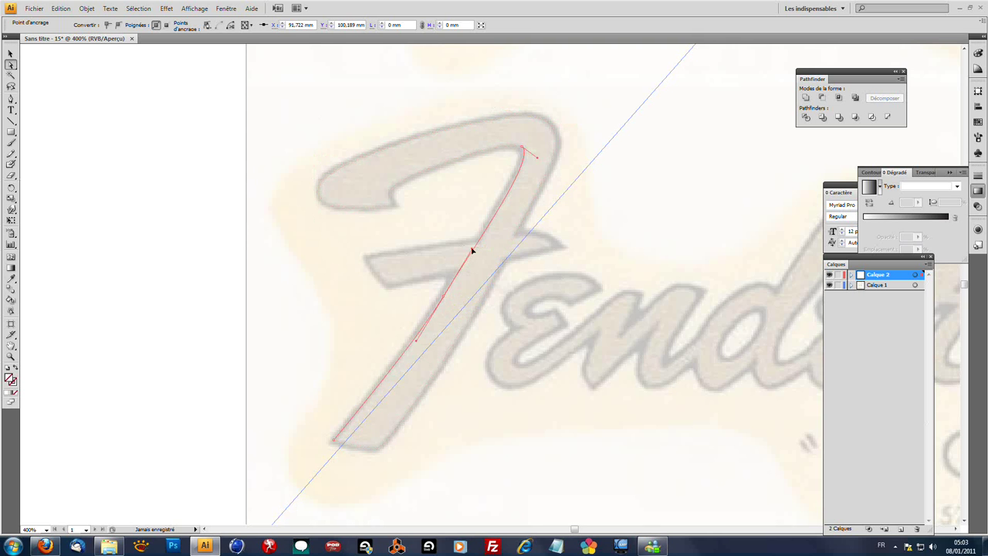
pyautogui.click(533, 158)
pyautogui.click(532, 158)
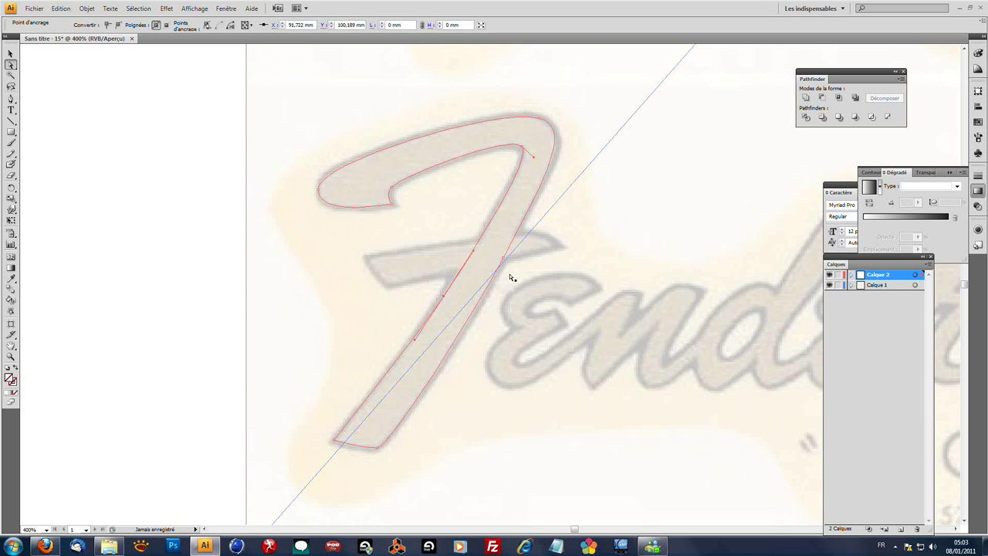
pyautogui.moveTo(504, 258); pyautogui.dragTo(505, 266)
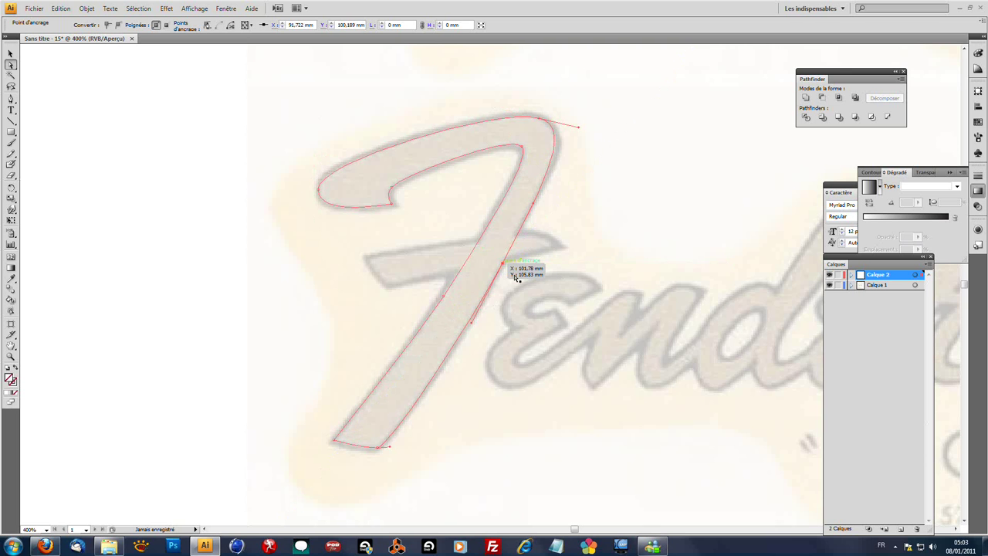
pyautogui.click(379, 448)
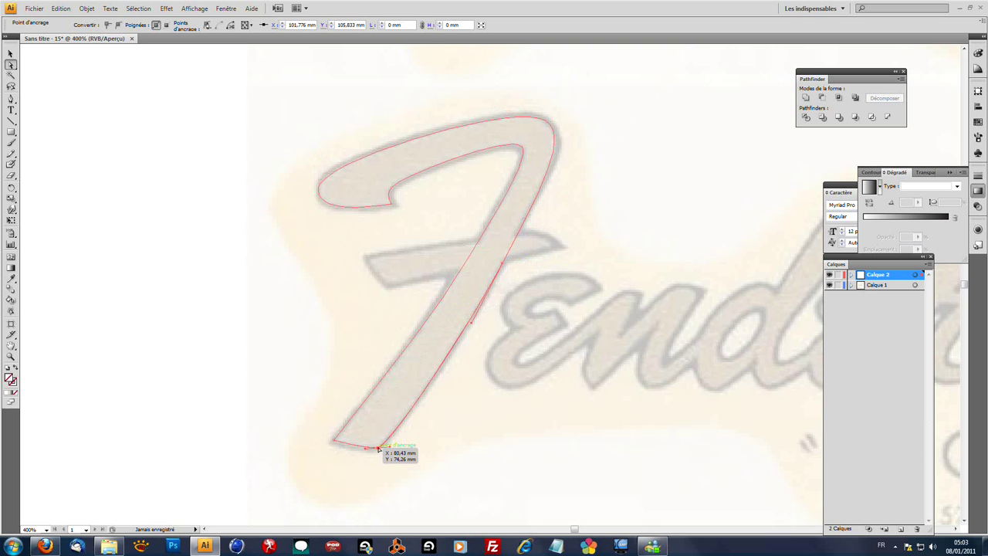
pyautogui.click(379, 449)
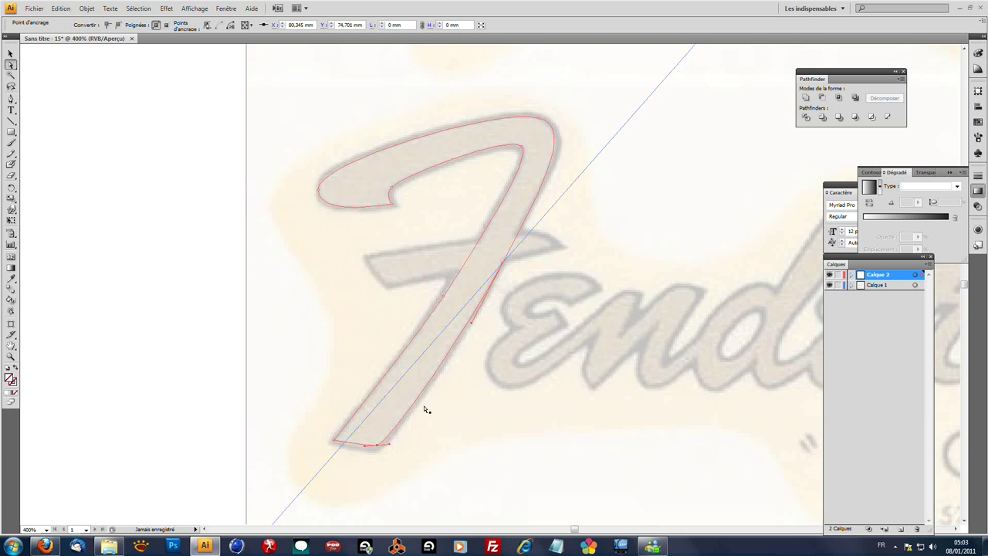
pyautogui.click(11, 100)
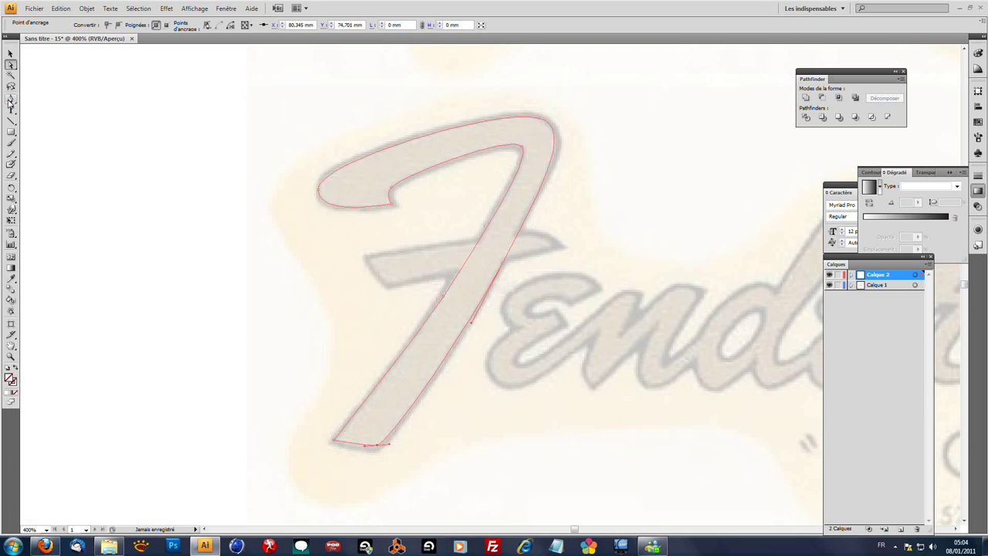
pyautogui.click(11, 100)
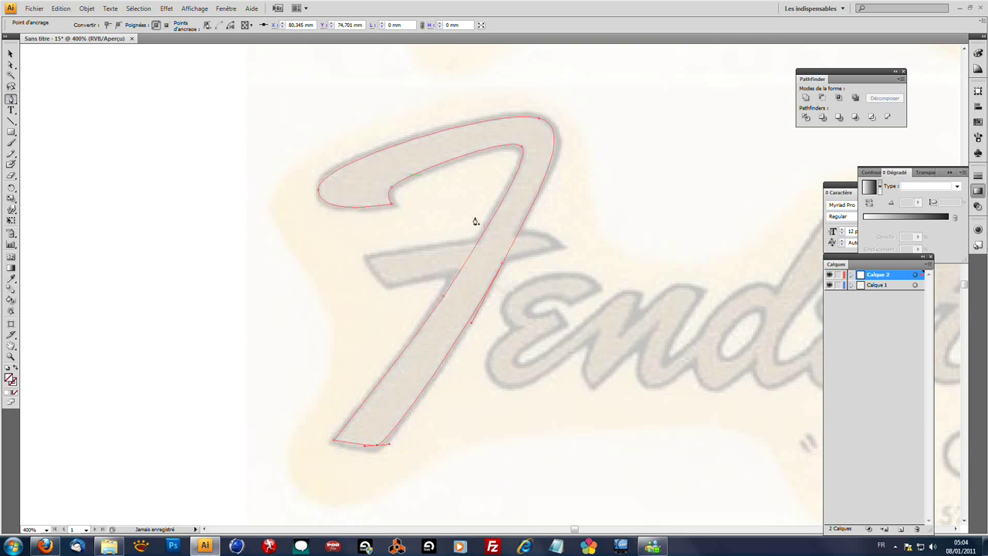
# Draw a closed pen shape around the F's crossbar
pyautogui.click(366, 258)
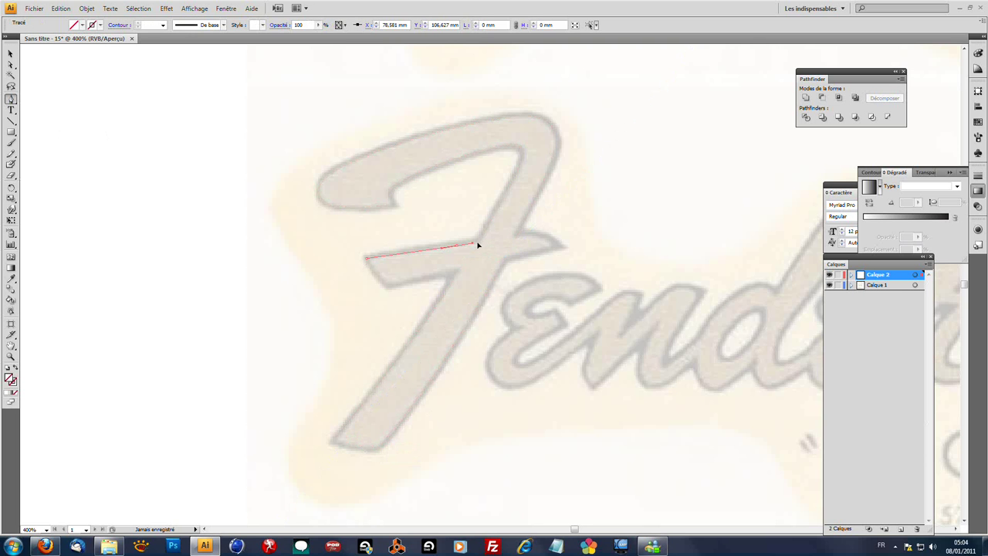
pyautogui.click(485, 244)
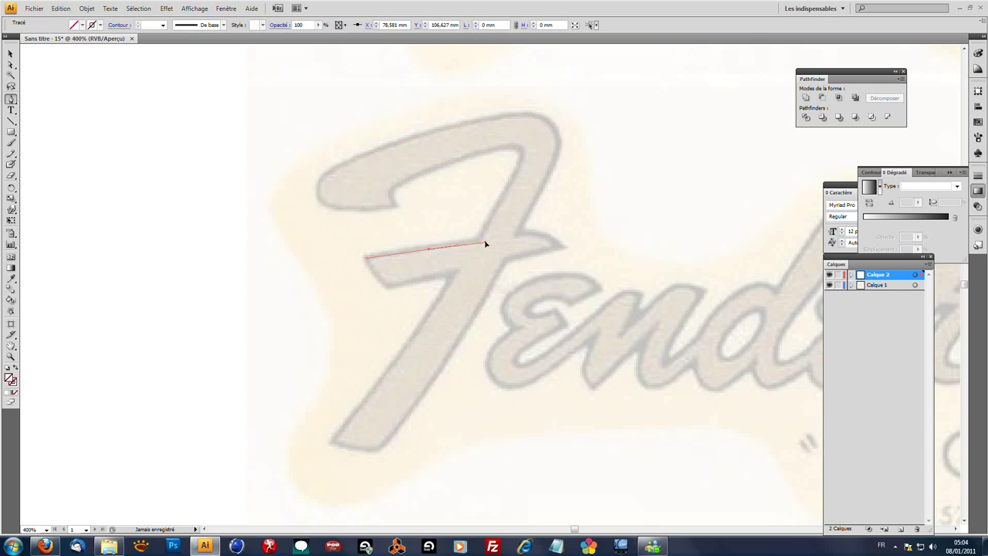
pyautogui.click(542, 238)
pyautogui.click(552, 244)
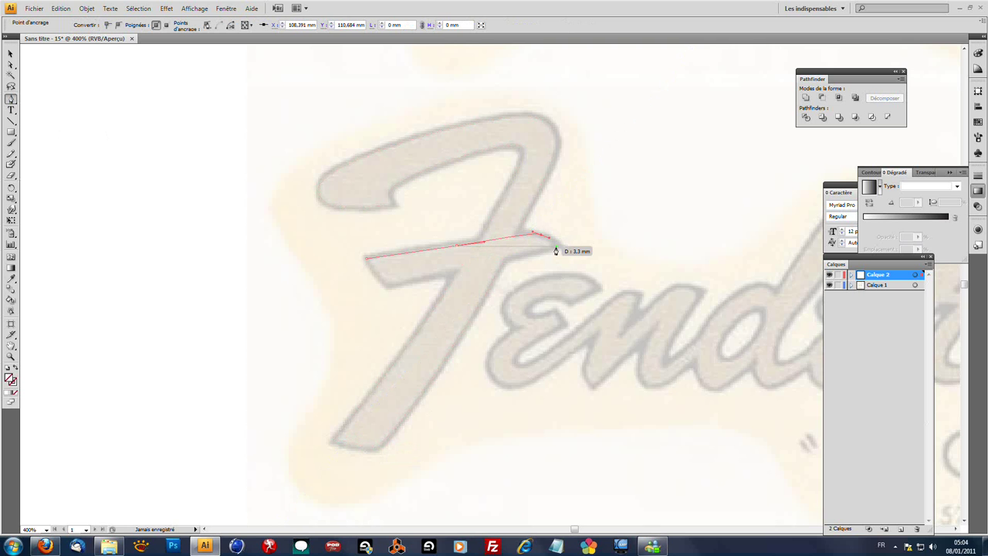
pyautogui.moveTo(458, 273); pyautogui.dragTo(376, 278)
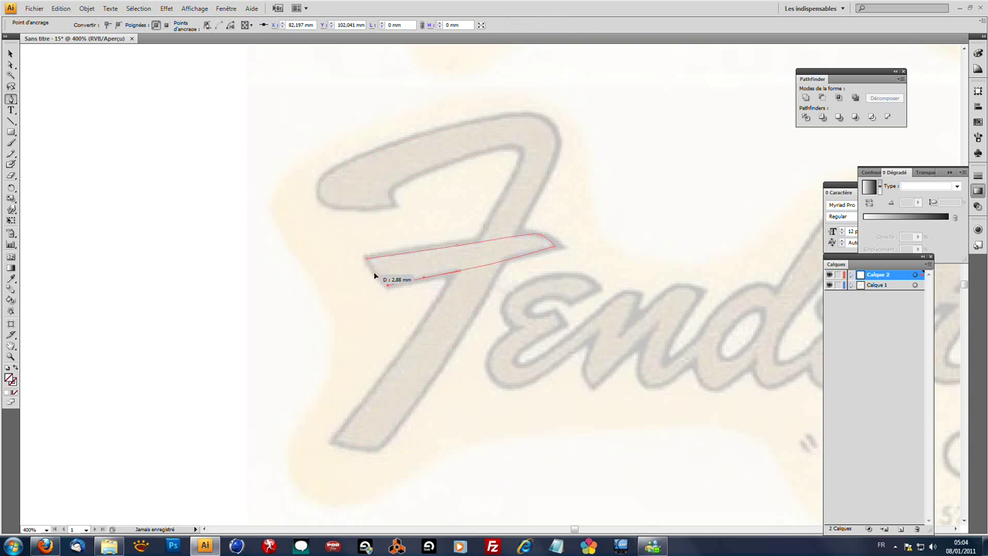
pyautogui.click(367, 259)
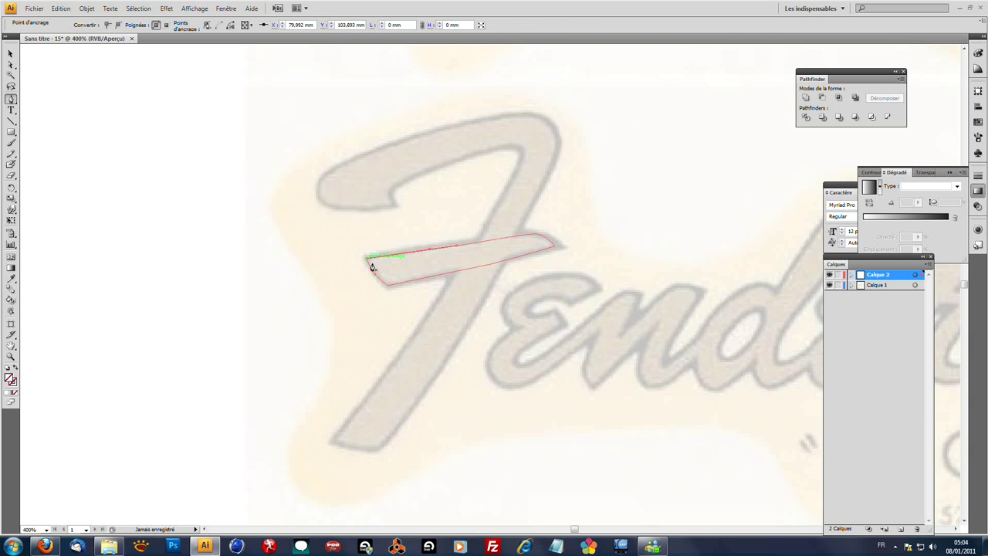
# Nudge the crossbar's top and bottom edges onto the template
pyautogui.keyDown('ctrl'); pyautogui.click(432, 250); pyautogui.keyUp('ctrl')
pyautogui.moveTo(460, 249)
pyautogui.mouseDown()
pyautogui.moveTo(450, 247)
pyautogui.moveTo(466, 271)
pyautogui.moveTo(505, 268)
pyautogui.mouseUp()
pyautogui.moveTo(465, 263); pyautogui.dragTo(466, 278)
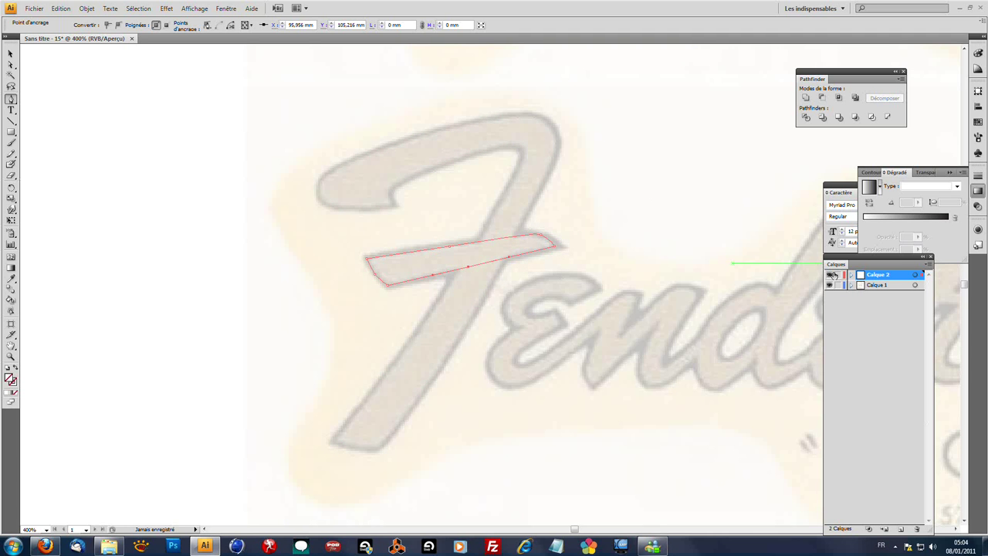
# Select both <Tracé> paths in Calque 2 and unite them with Pathfinder
pyautogui.click(852, 275)
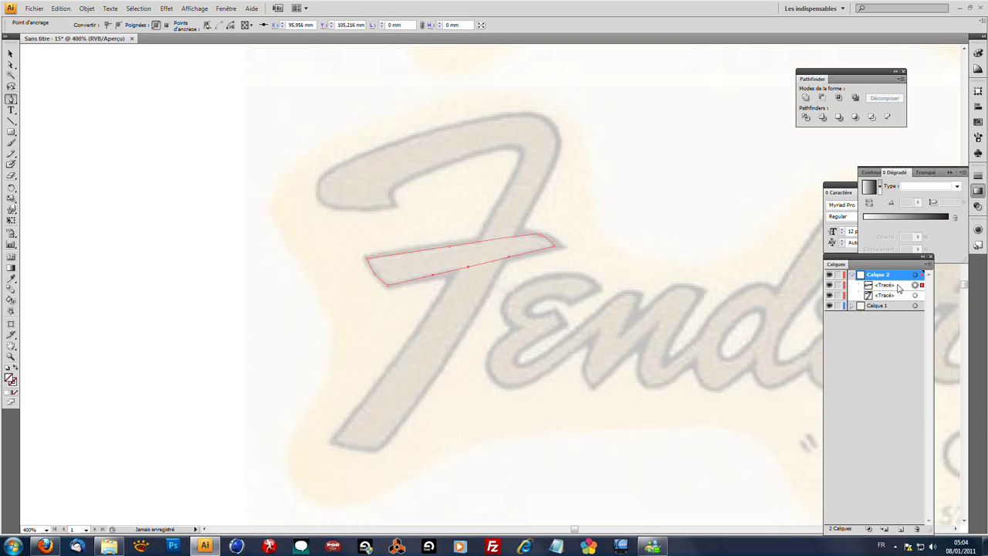
pyautogui.click(896, 288)
pyautogui.click(900, 299)
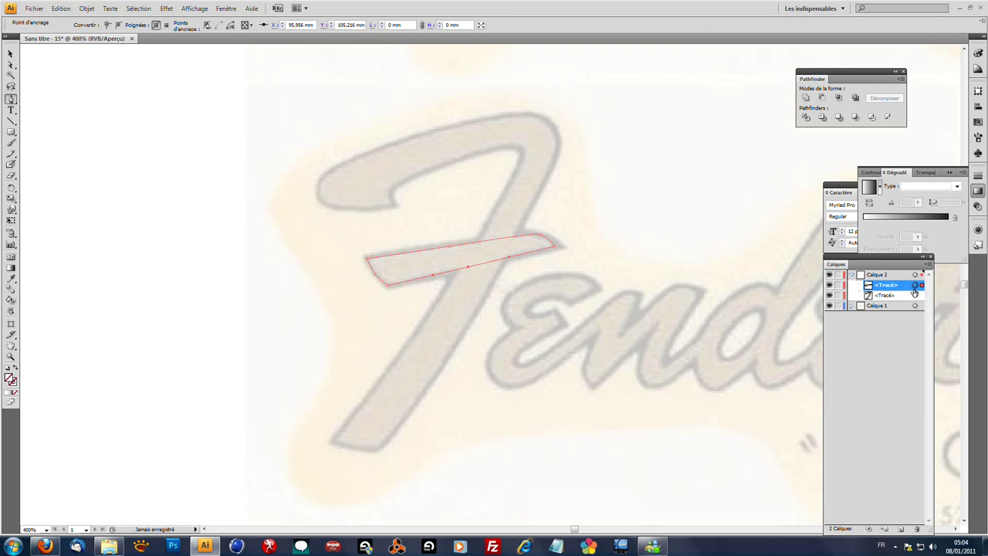
pyautogui.click(915, 286)
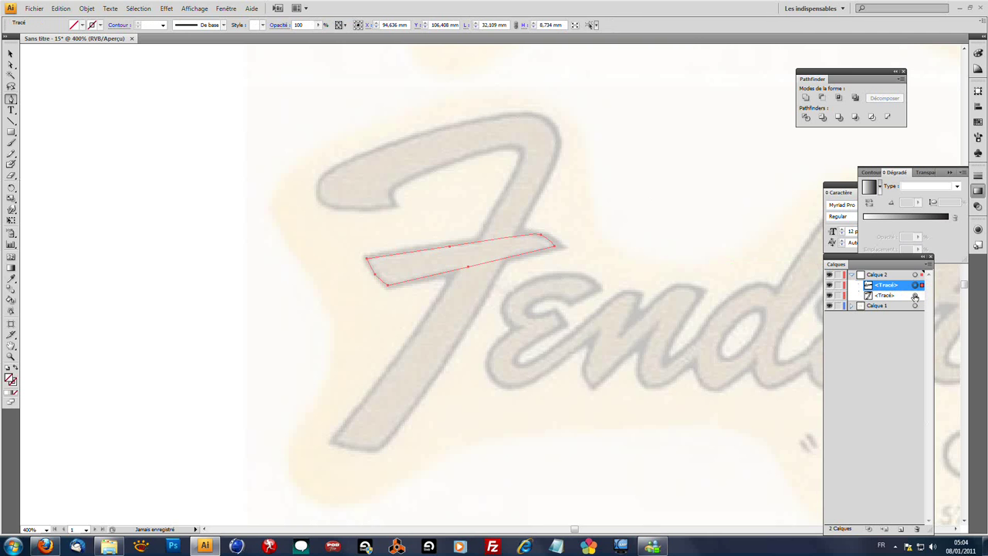
pyautogui.keyDown('shift'); pyautogui.click(915, 296); pyautogui.keyUp('shift')
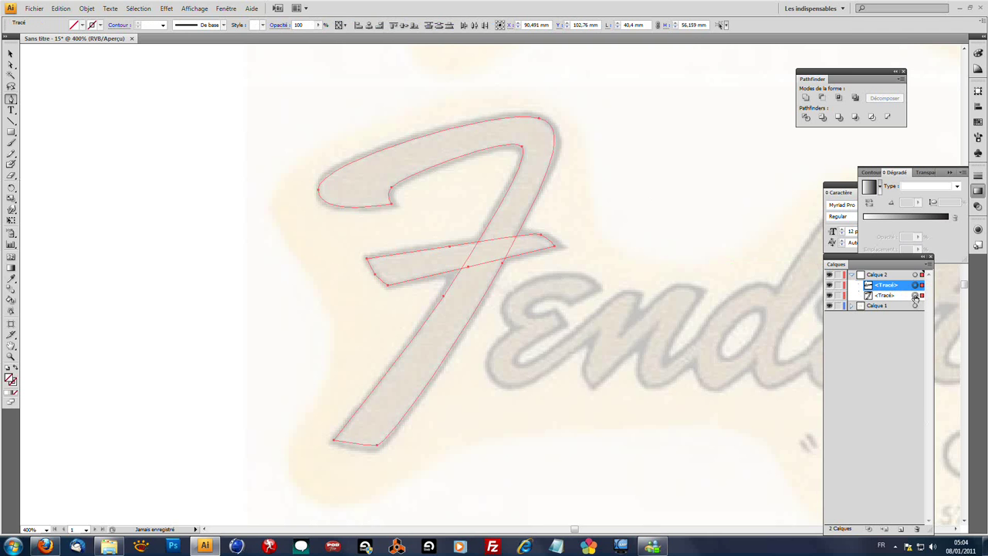
pyautogui.click(805, 98)
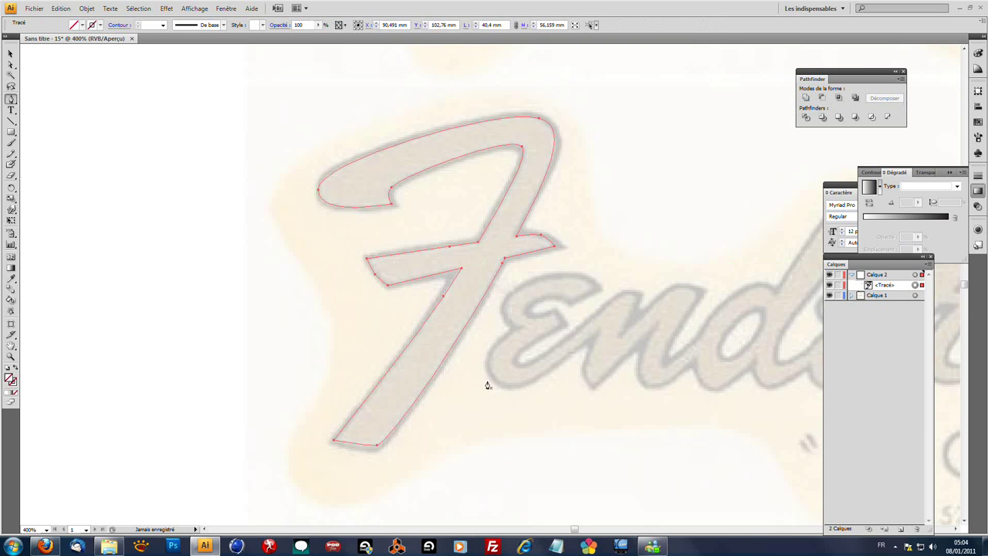
pyautogui.click(884, 285)
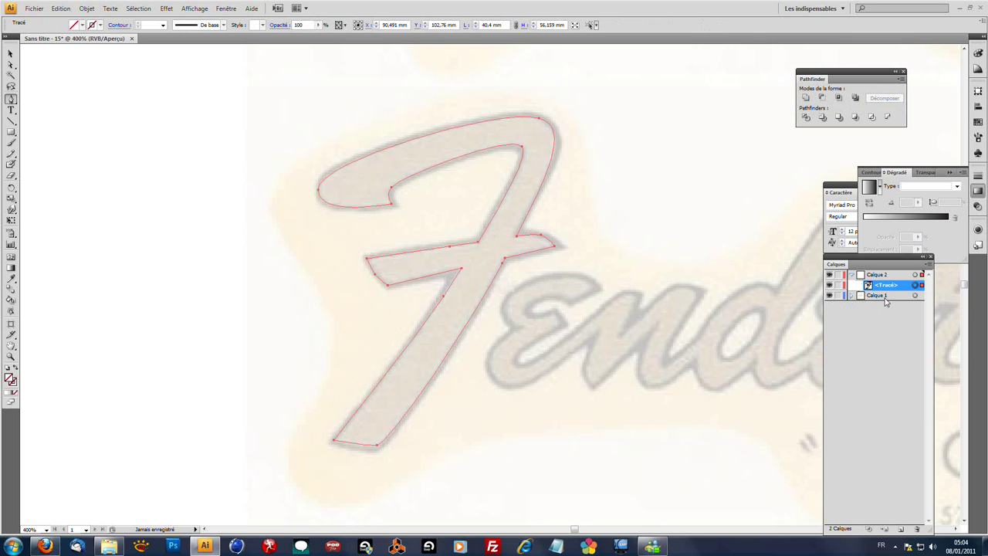
# Give the merged F a black stroke 3 pt thick
pyautogui.click(100, 26)
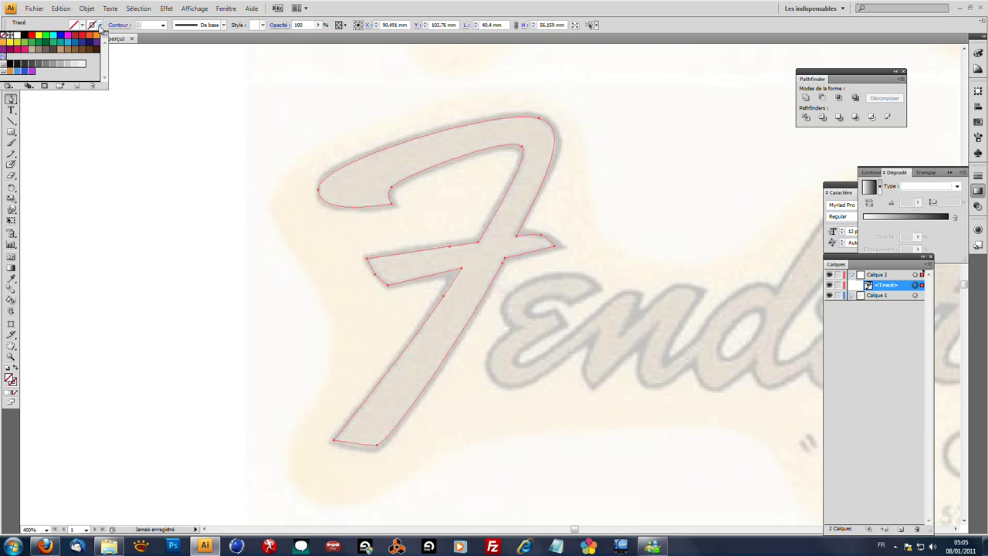
pyautogui.click(23, 36)
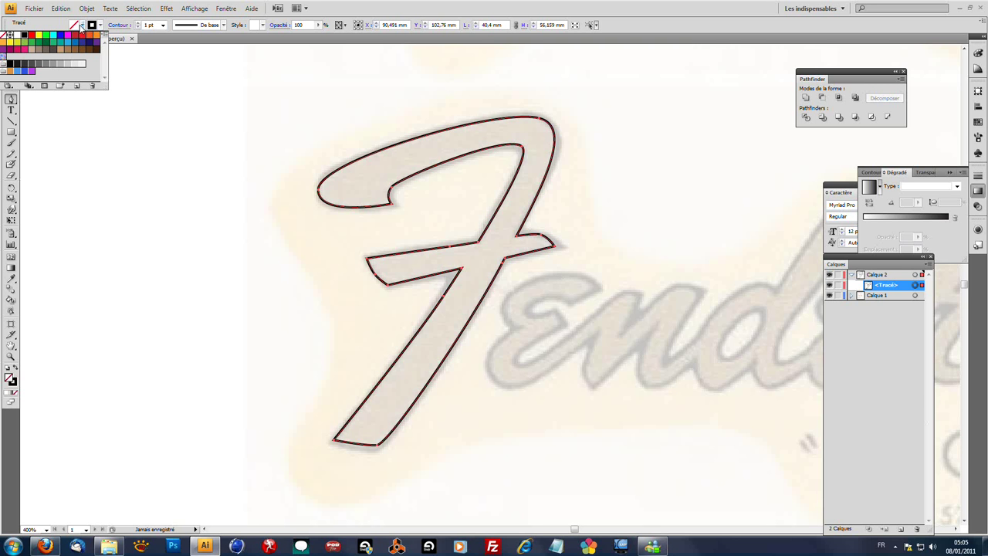
pyautogui.click(163, 26)
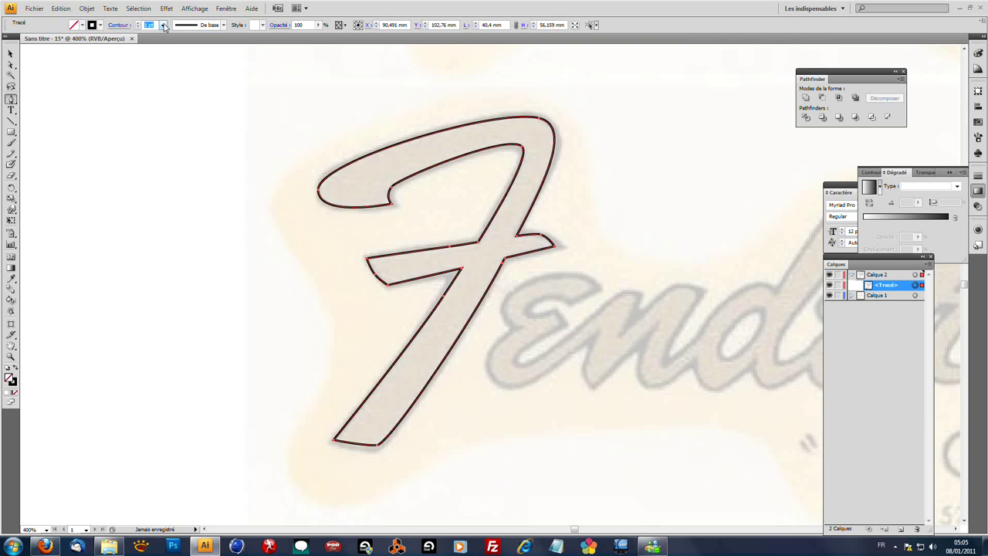
pyautogui.click(157, 65)
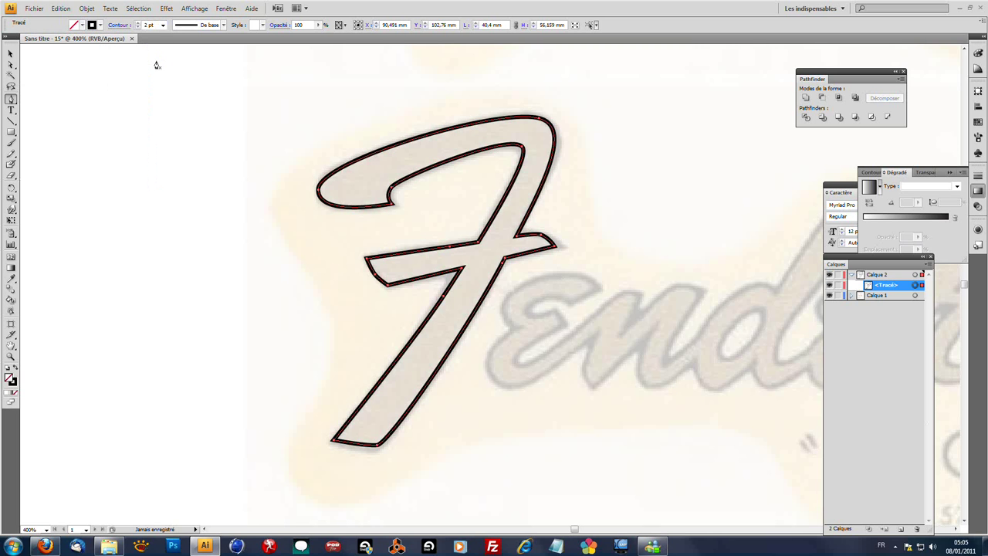
pyautogui.click(164, 25)
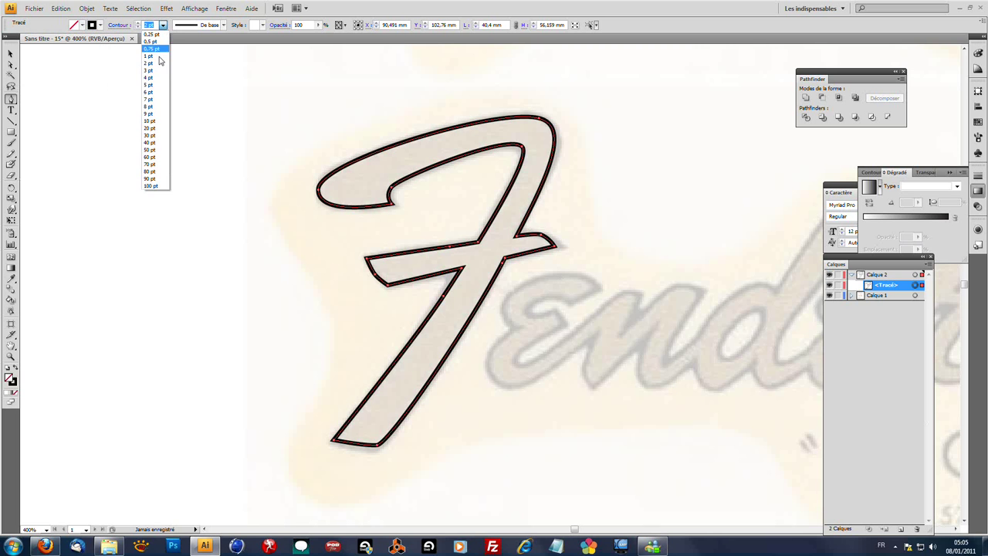
pyautogui.click(158, 71)
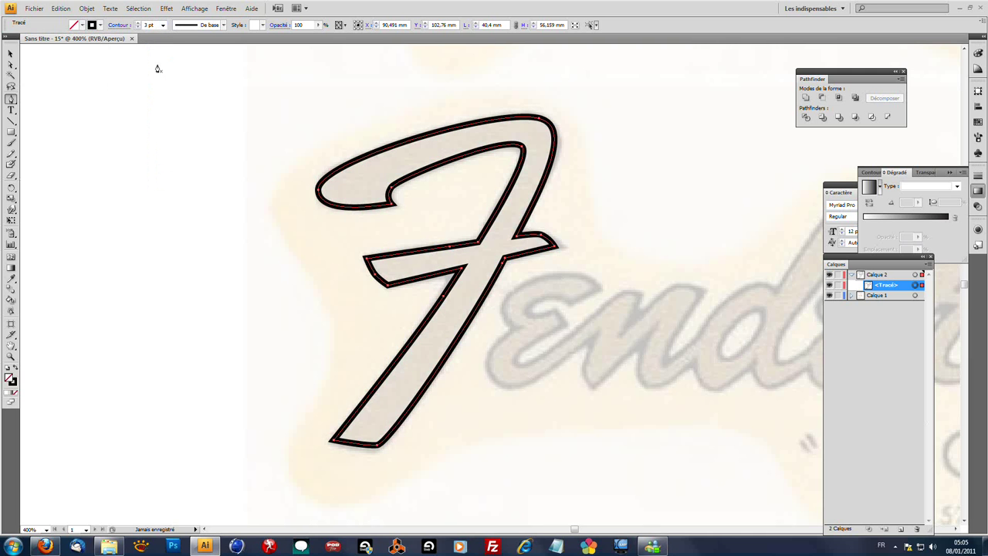
# Fill the F with a tan swatch, then select the faded template image
pyautogui.click(81, 26)
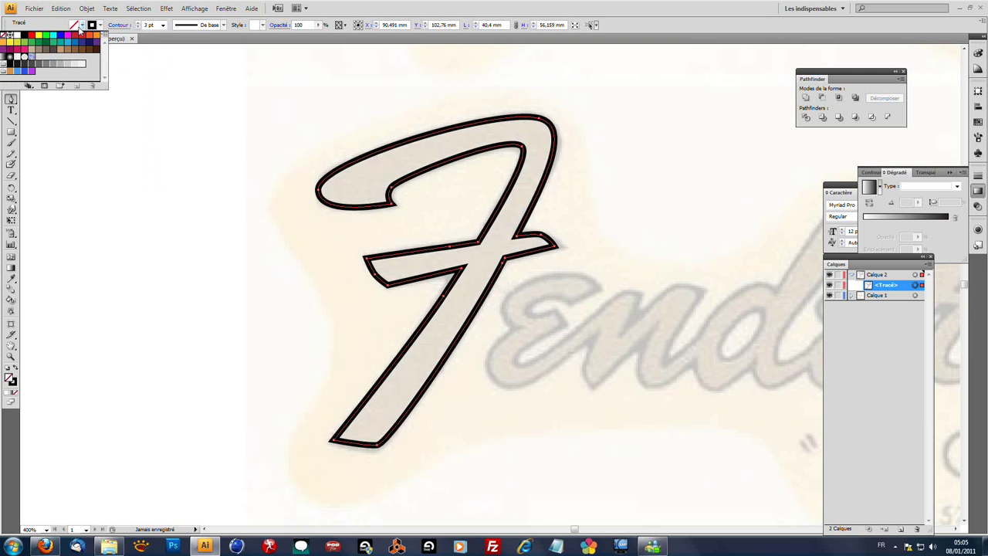
pyautogui.click(31, 52)
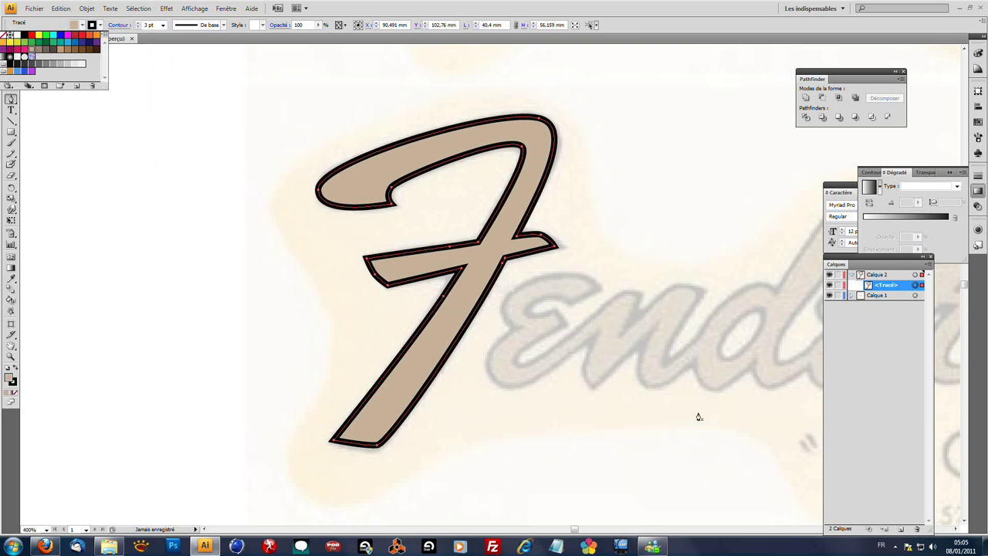
pyautogui.click(225, 197)
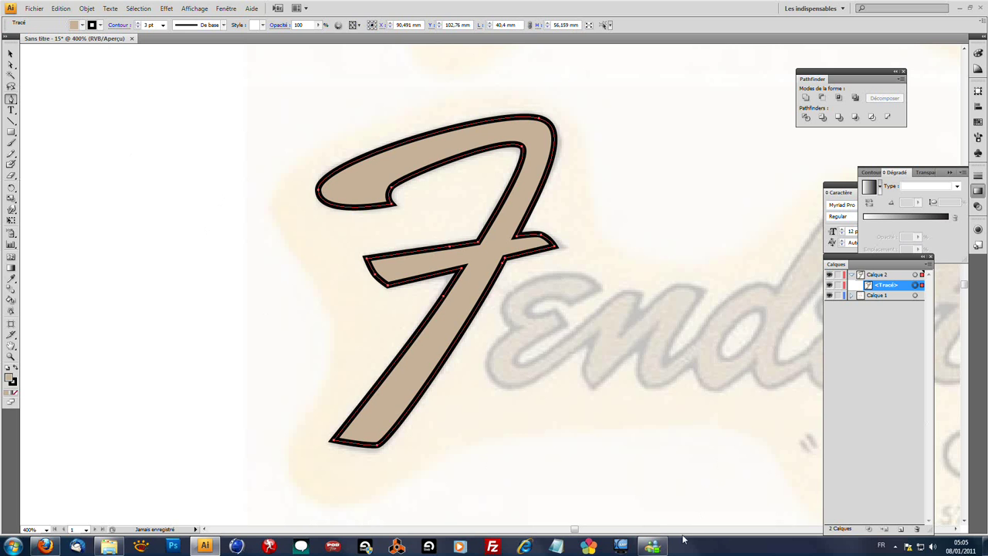
pyautogui.click(10, 53)
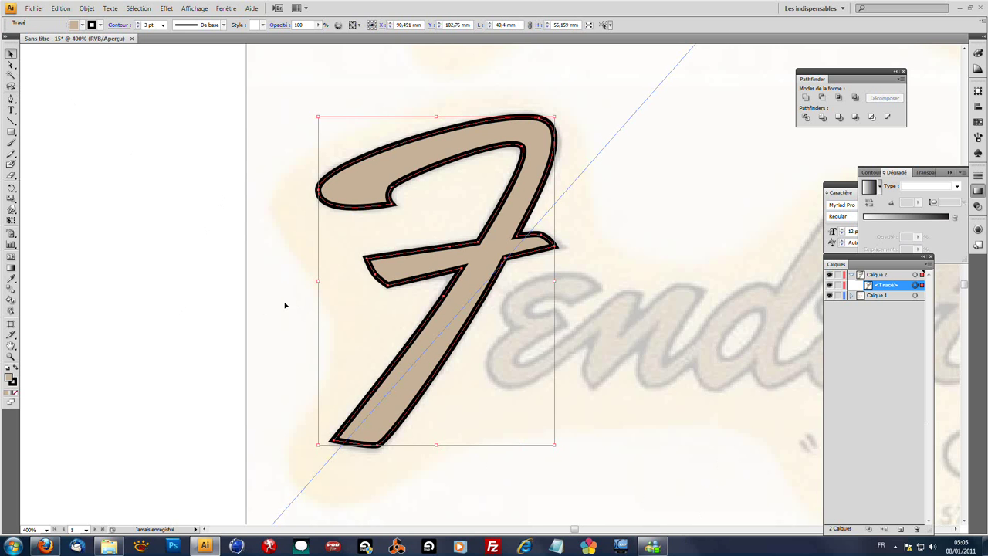
pyautogui.click(615, 505)
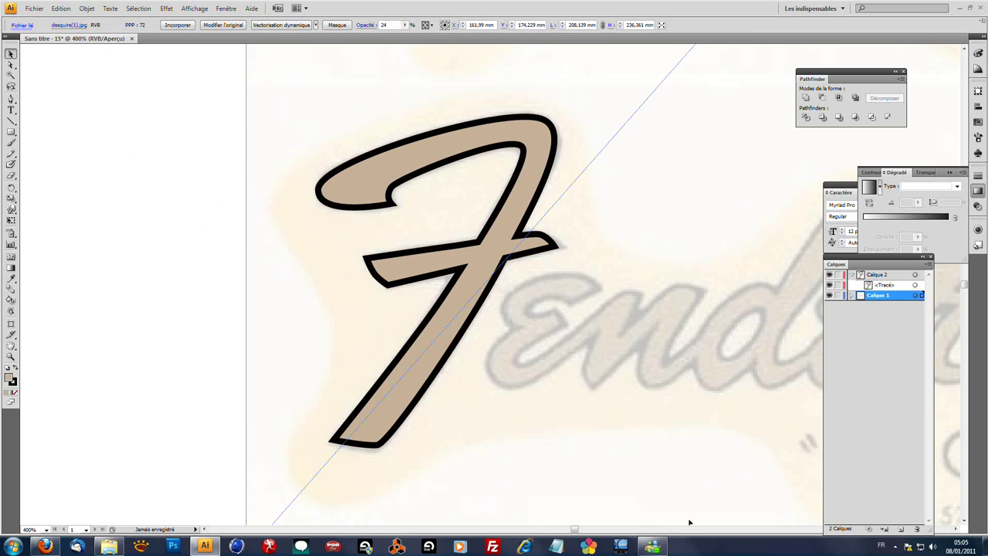
pyautogui.click(895, 546)
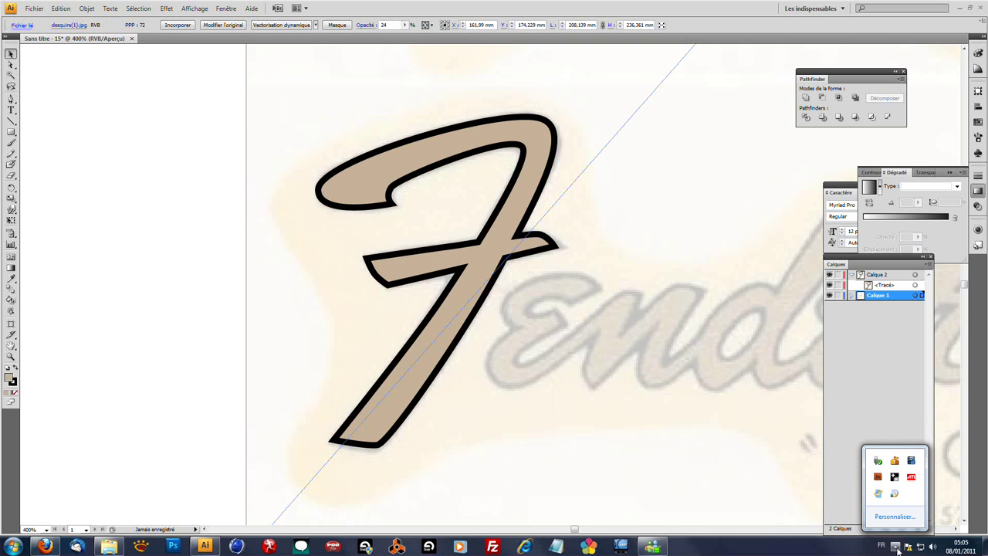